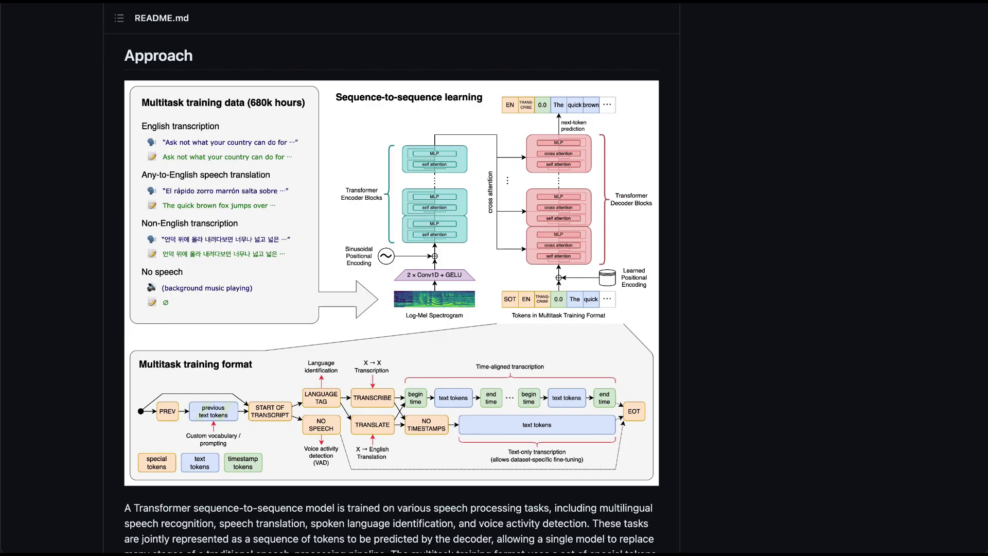
- Scroll through the Whisper README's Approach section and training diagrams
{"action": "scroll", "coordinate": [383, 221], "scroll_direction": "up", "scroll_amount": 4}
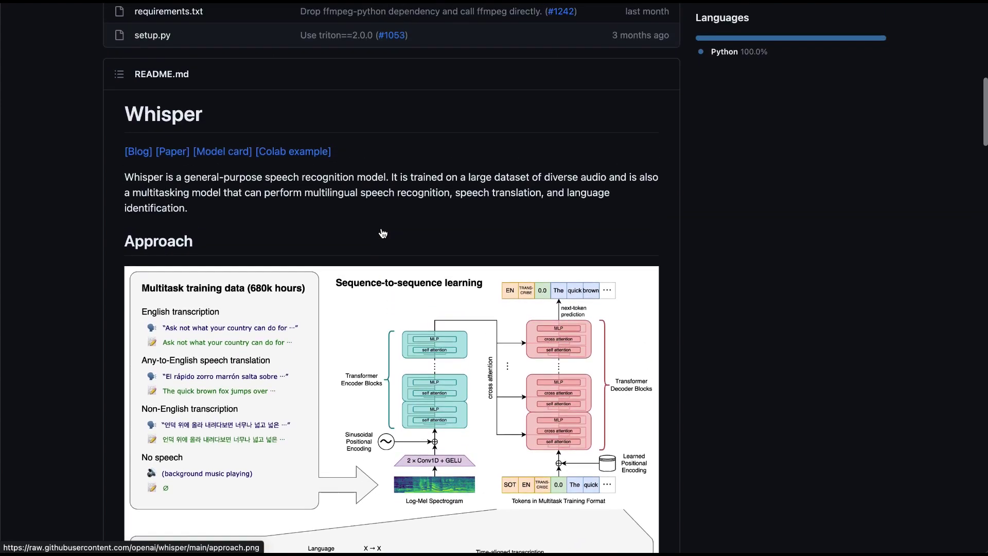
{"action": "scroll", "coordinate": [382, 233], "scroll_direction": "down", "scroll_amount": 2}
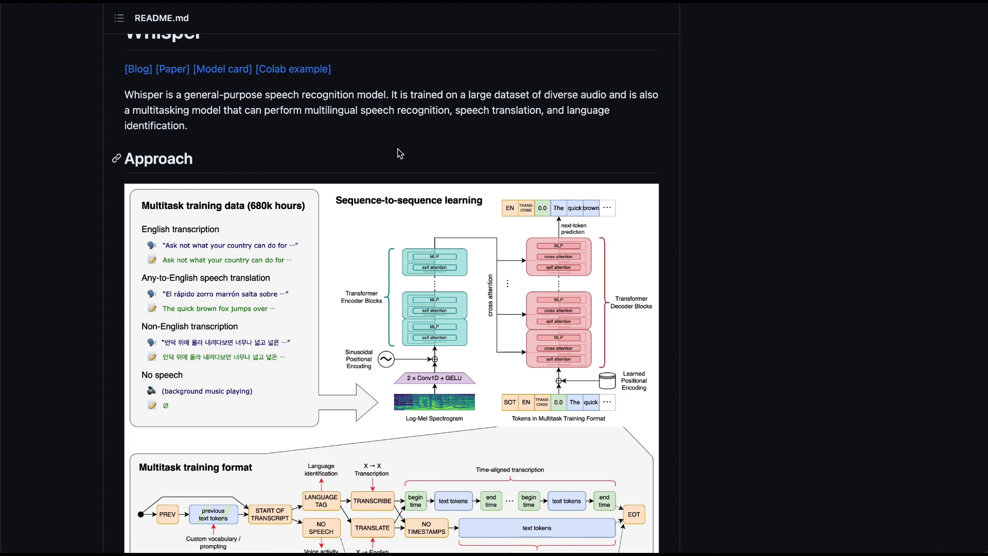
{"action": "scroll", "coordinate": [400, 153], "scroll_direction": "down", "scroll_amount": 2}
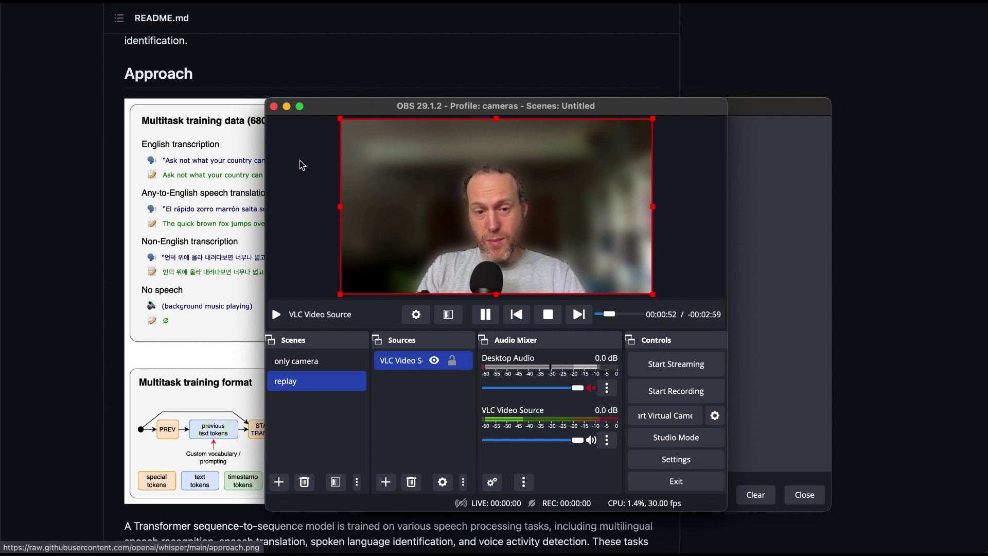
- Add a Clean stream audio filter to the VLC Video Source, below its 3-Band Equalizer
{"action": "left_click", "coordinate": [448, 314]}
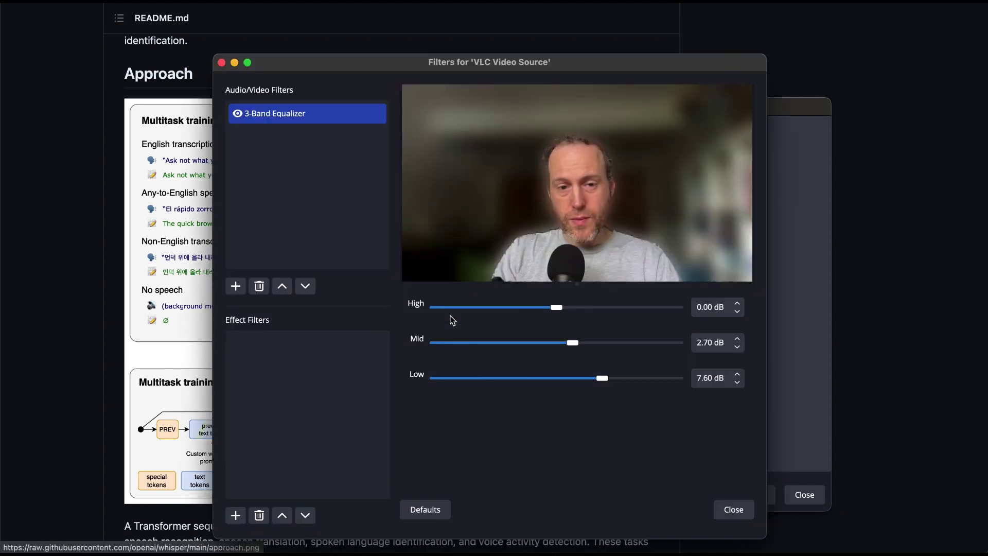
{"action": "left_click", "coordinate": [229, 286]}
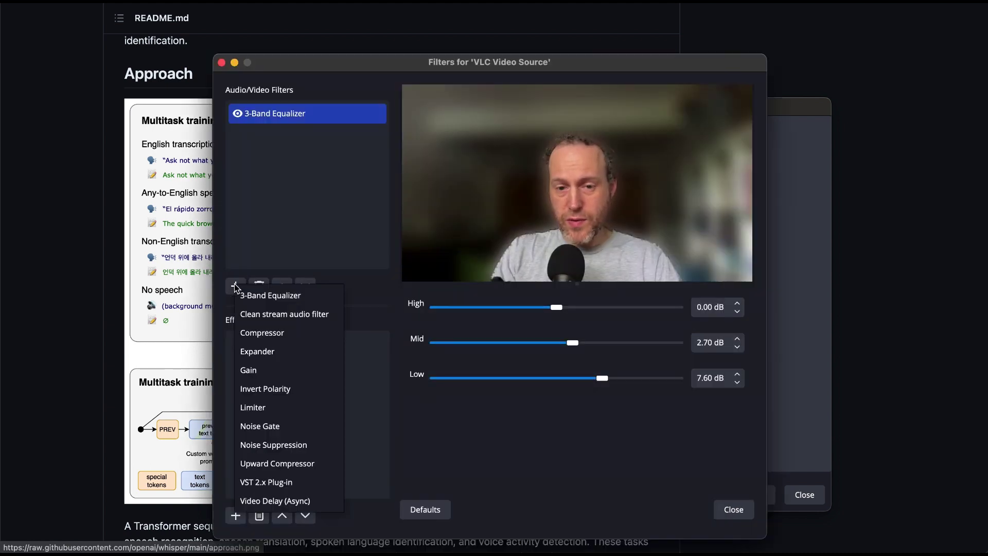
{"action": "left_click", "coordinate": [297, 314]}
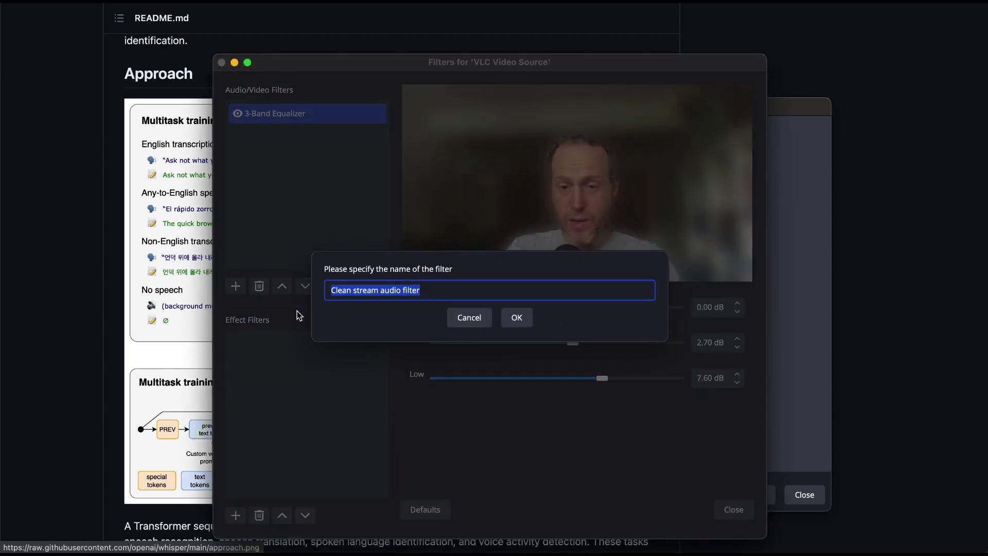
{"action": "left_click", "coordinate": [519, 318]}
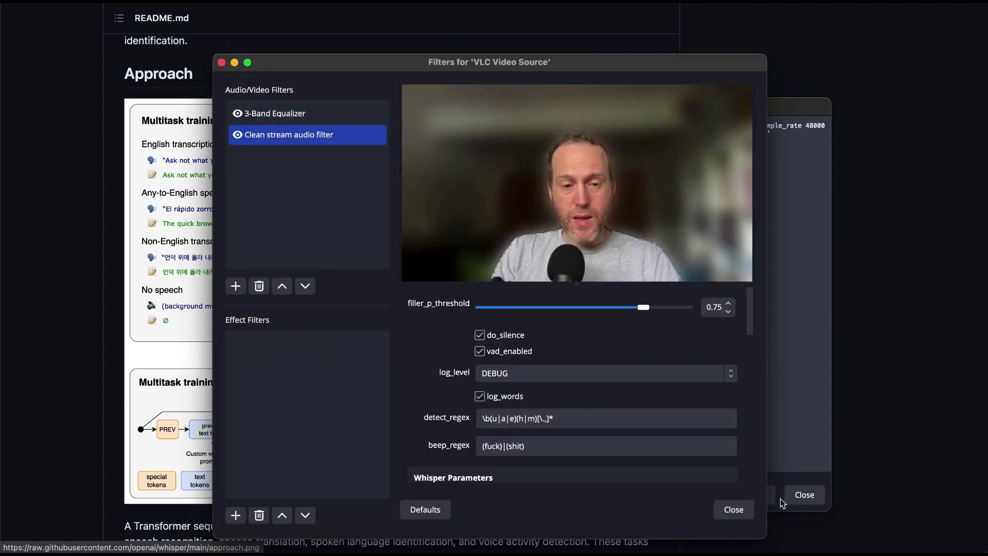
- Uncheck do_silence in the Clean stream audio filter, then open the obs-cleanstream repository page
{"action": "left_click", "coordinate": [741, 512]}
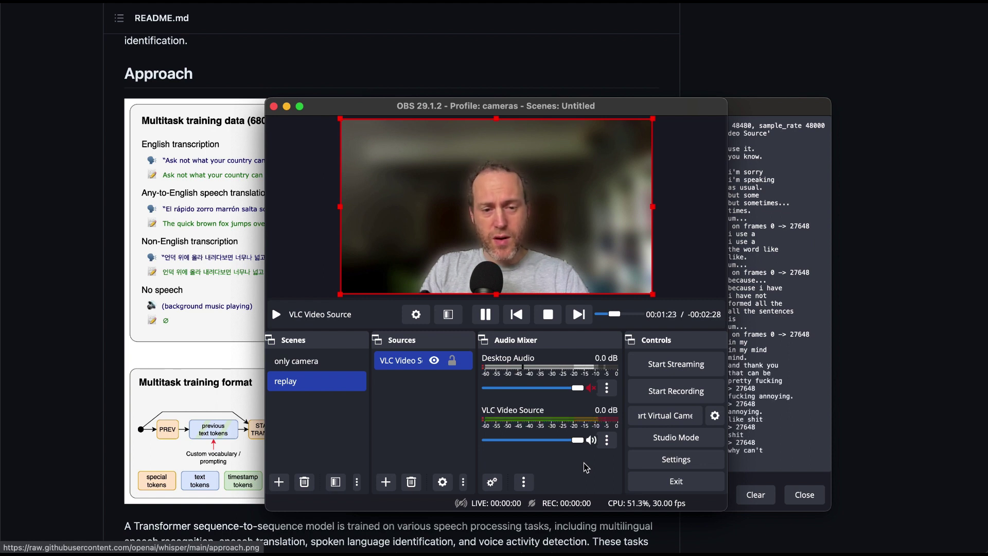
{"action": "left_click", "coordinate": [453, 314]}
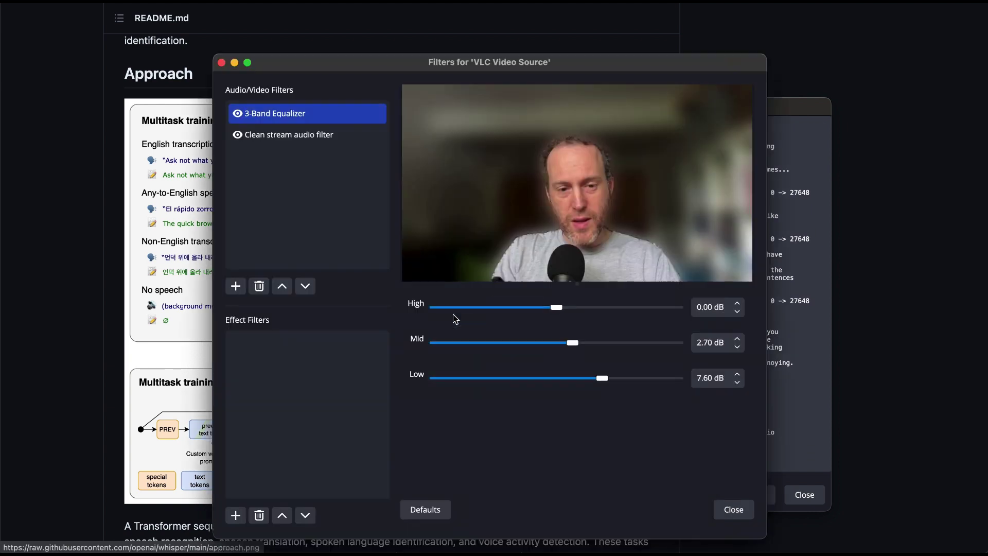
{"action": "left_click", "coordinate": [339, 135]}
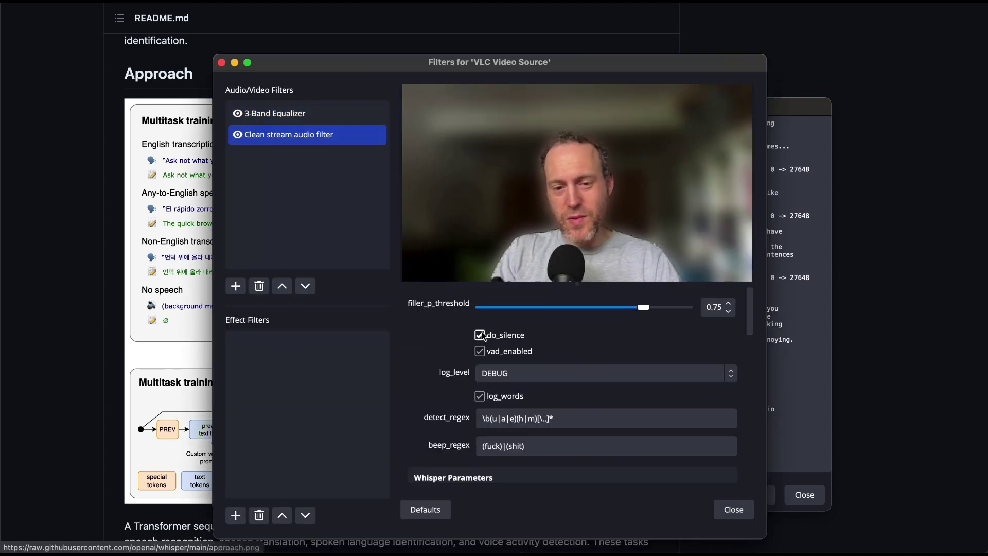
{"action": "left_click", "coordinate": [480, 335]}
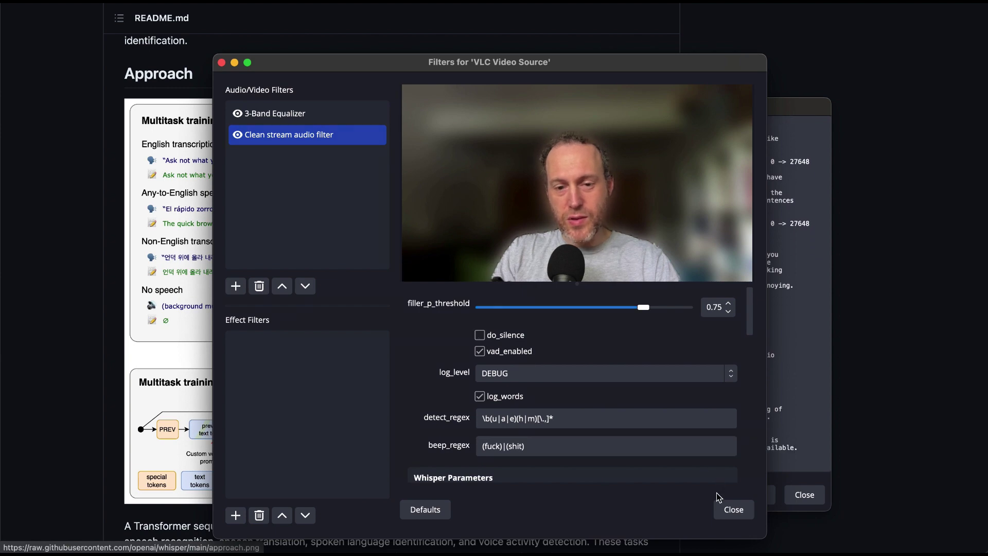
{"action": "left_click", "coordinate": [733, 509]}
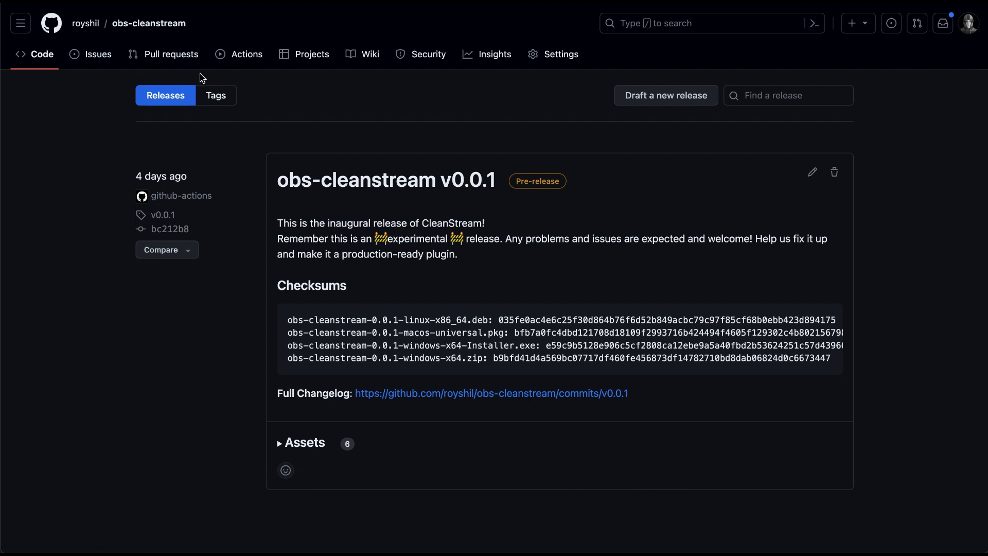
{"action": "left_click", "coordinate": [161, 29]}
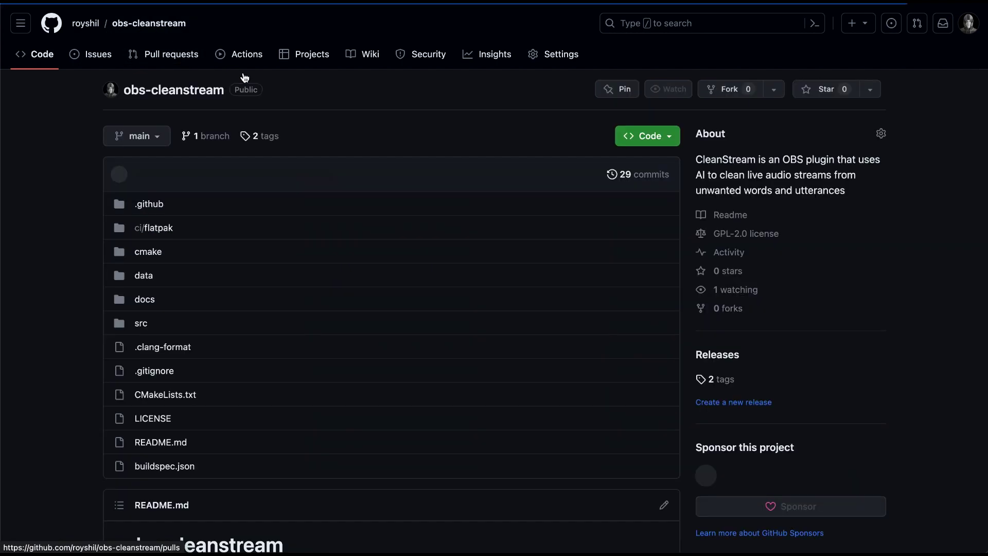
{"action": "scroll", "coordinate": [322, 228], "scroll_direction": "down", "scroll_amount": 5}
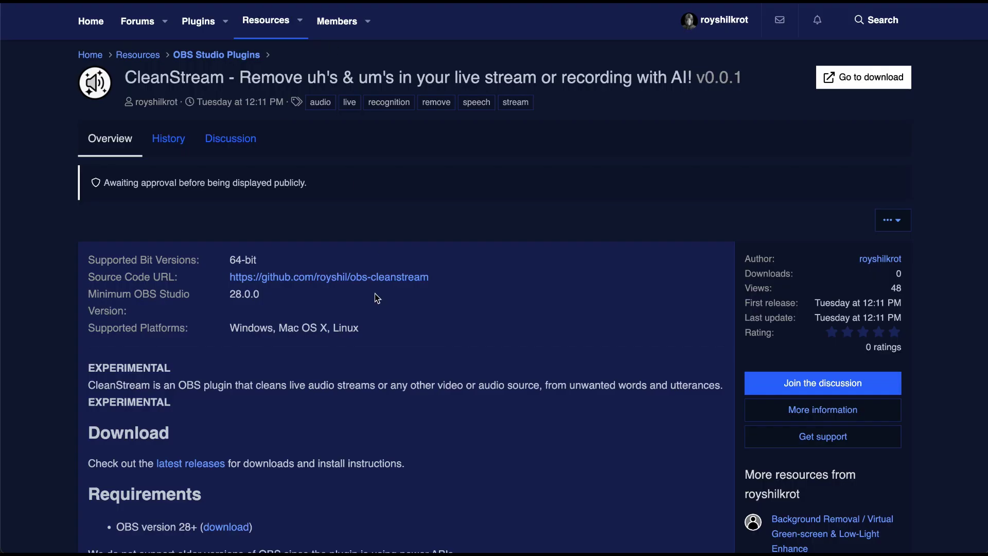
- Scroll through the CleanStream plugin page on the OBS Forums, then return to OBS Studio
{"action": "scroll", "coordinate": [375, 294], "scroll_direction": "down", "scroll_amount": 2}
{"action": "scroll", "coordinate": [375, 293], "scroll_direction": "up", "scroll_amount": 3}
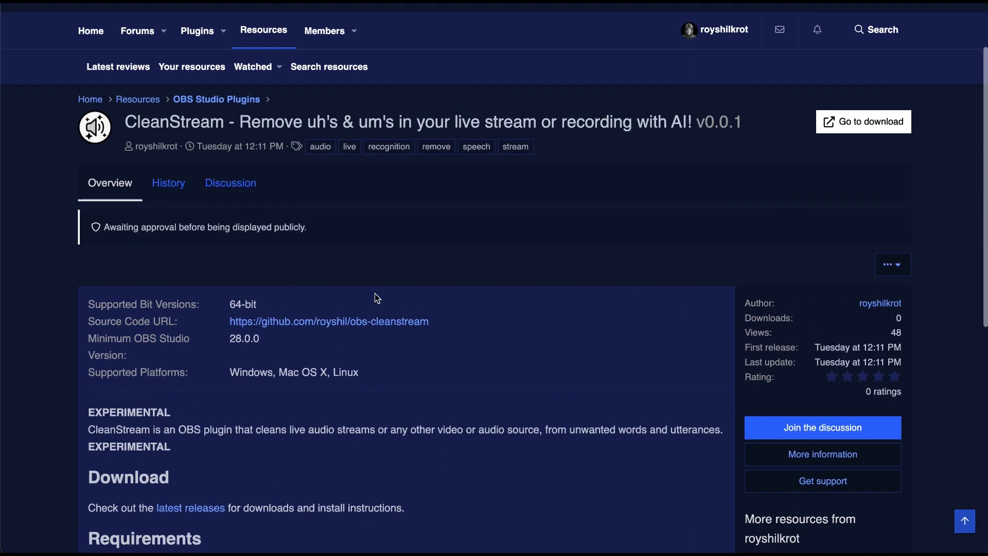
{"action": "scroll", "coordinate": [375, 293], "scroll_direction": "down", "scroll_amount": 1}
{"action": "key", "text": "super+Tab"}
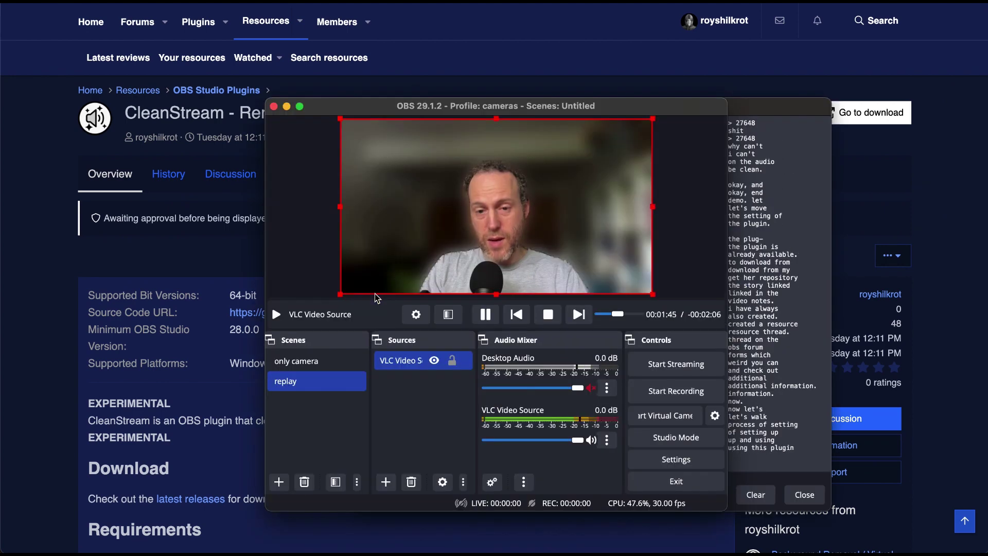
- Show the Clean stream audio filter's settings on the VLC Video Source and scroll through them
{"action": "left_click", "coordinate": [453, 319]}
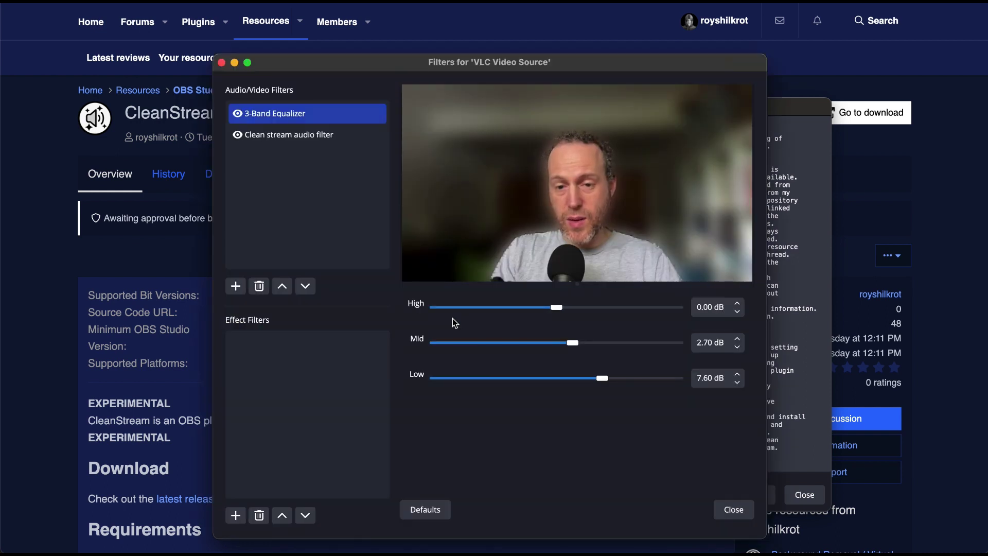
{"action": "left_click", "coordinate": [307, 138]}
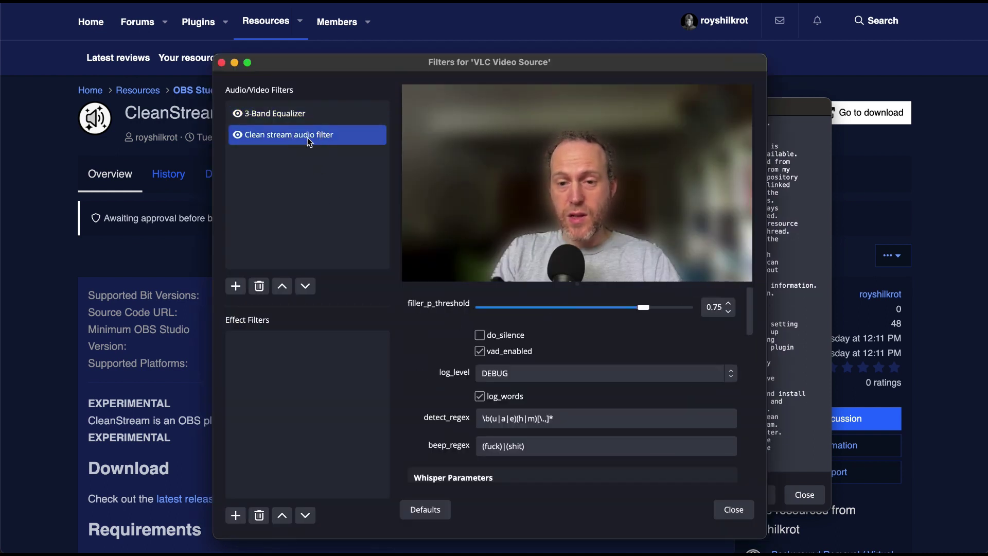
{"action": "left_click", "coordinate": [236, 286]}
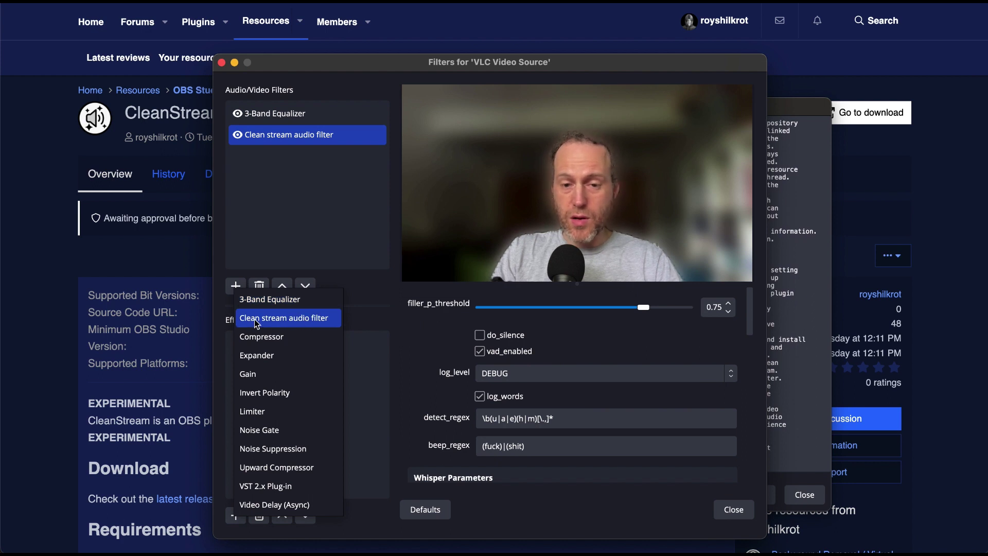
{"action": "left_click", "coordinate": [258, 222]}
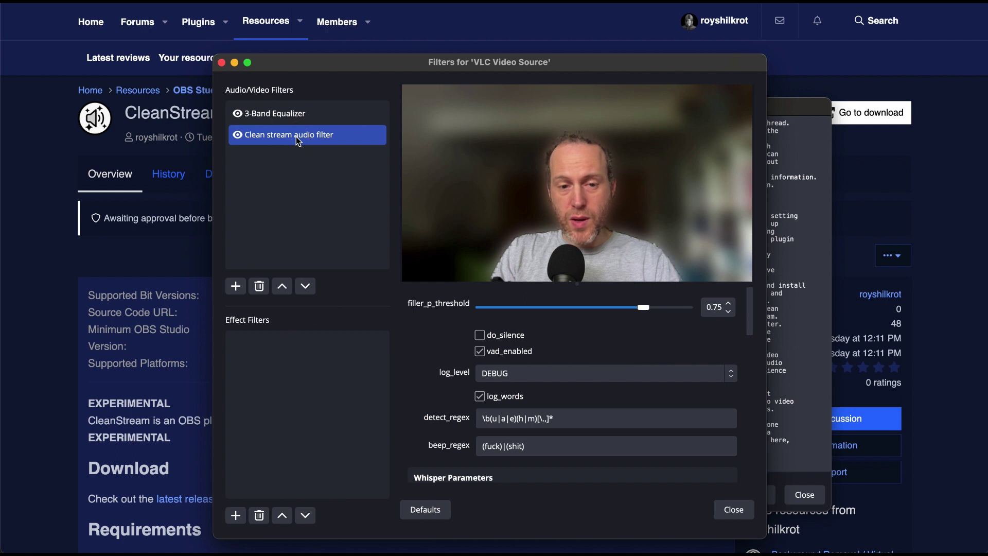
{"action": "scroll", "coordinate": [439, 379], "scroll_direction": "down", "scroll_amount": 10}
{"action": "scroll", "coordinate": [441, 381], "scroll_direction": "down", "scroll_amount": 2}
{"action": "scroll", "coordinate": [441, 381], "scroll_direction": "up", "scroll_amount": 15}
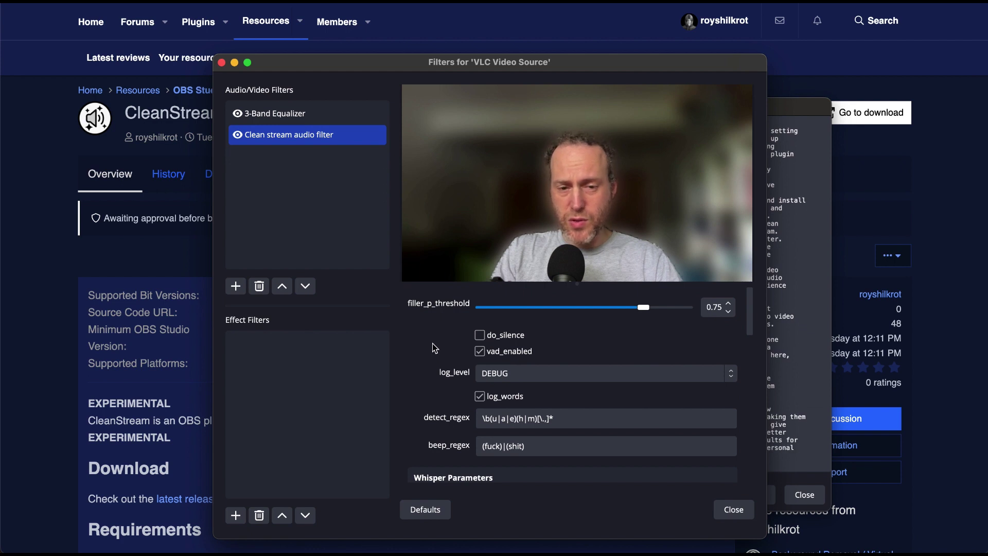
{"action": "scroll", "coordinate": [432, 344], "scroll_direction": "down", "scroll_amount": 2}
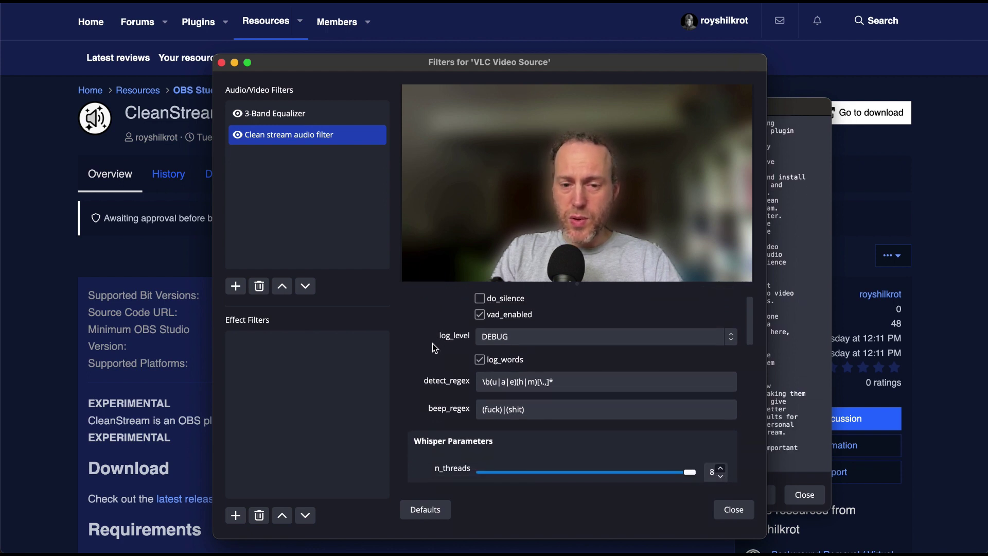
{"action": "scroll", "coordinate": [433, 344], "scroll_direction": "down", "scroll_amount": 1}
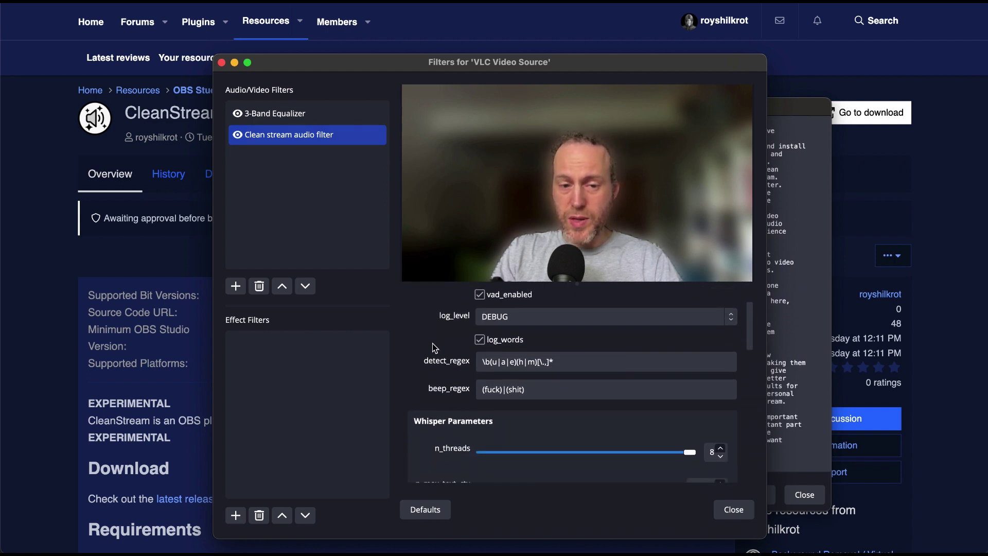
- Inspect the detect_regex and beep_regex patterns, leaving both unchanged
{"action": "triple_click", "coordinate": [552, 371]}
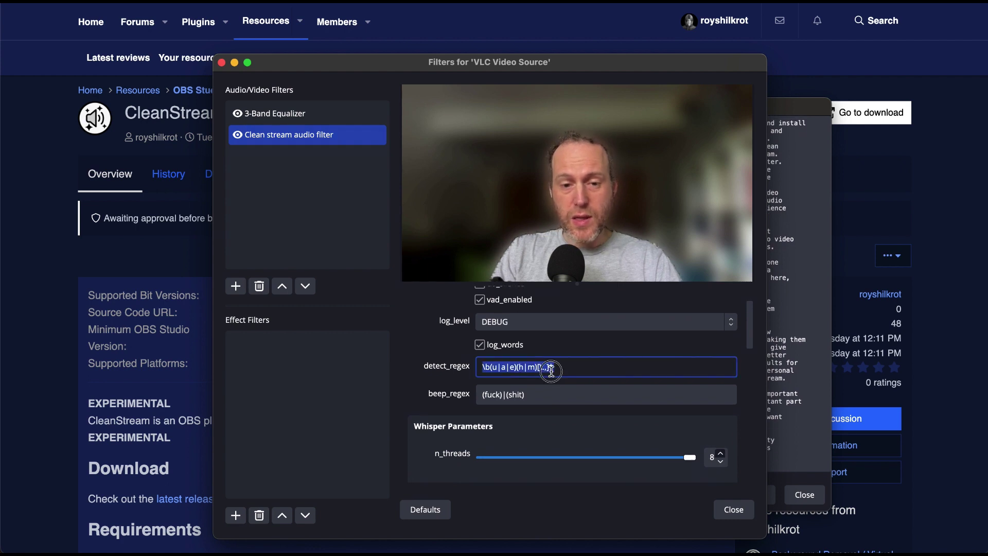
{"action": "left_click", "coordinate": [540, 394]}
{"action": "triple_click", "coordinate": [540, 394]}
{"action": "left_click", "coordinate": [540, 395]}
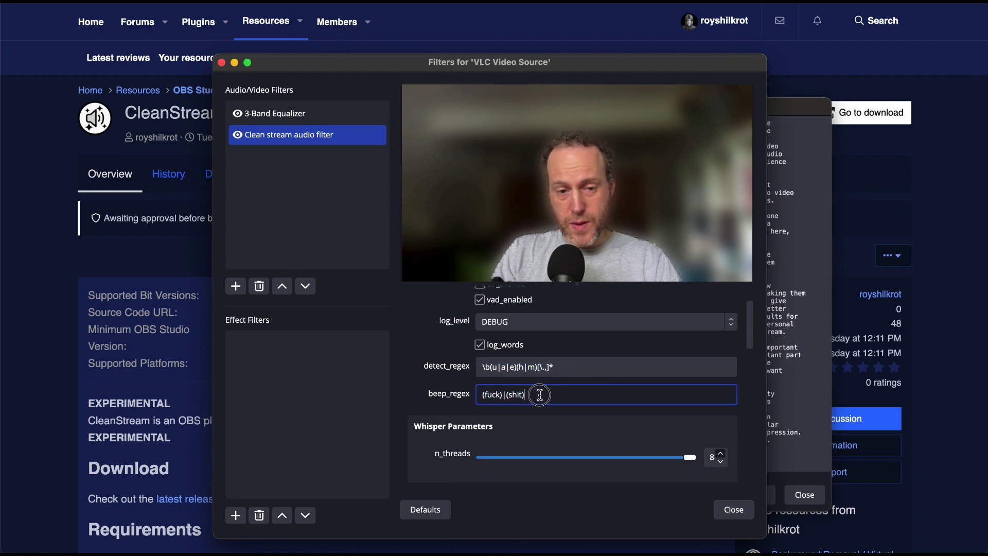
{"action": "left_click", "coordinate": [453, 396]}
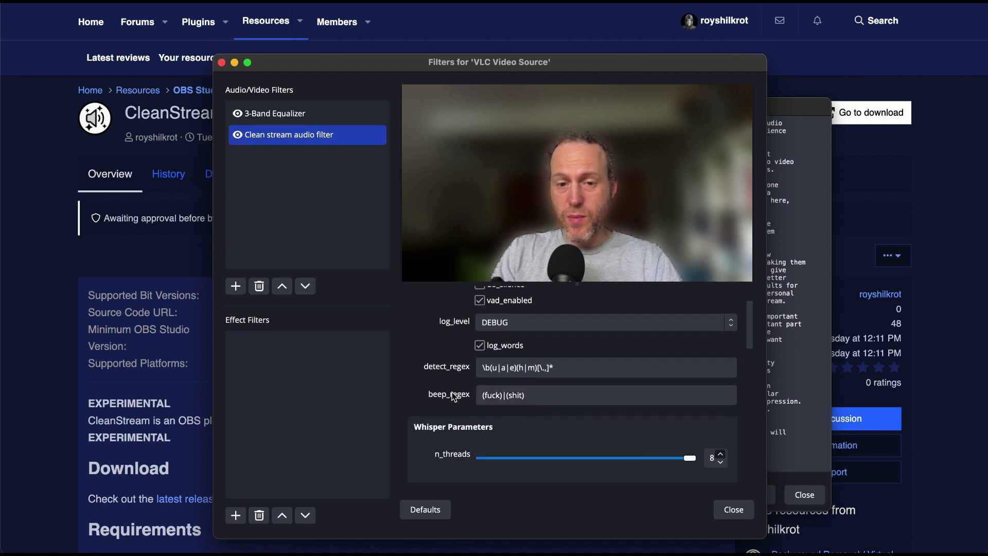
- Scroll through the remaining filter properties and close the filters window
{"action": "scroll", "coordinate": [453, 396], "scroll_direction": "up", "scroll_amount": 3}
{"action": "scroll", "coordinate": [453, 395], "scroll_direction": "down", "scroll_amount": 10}
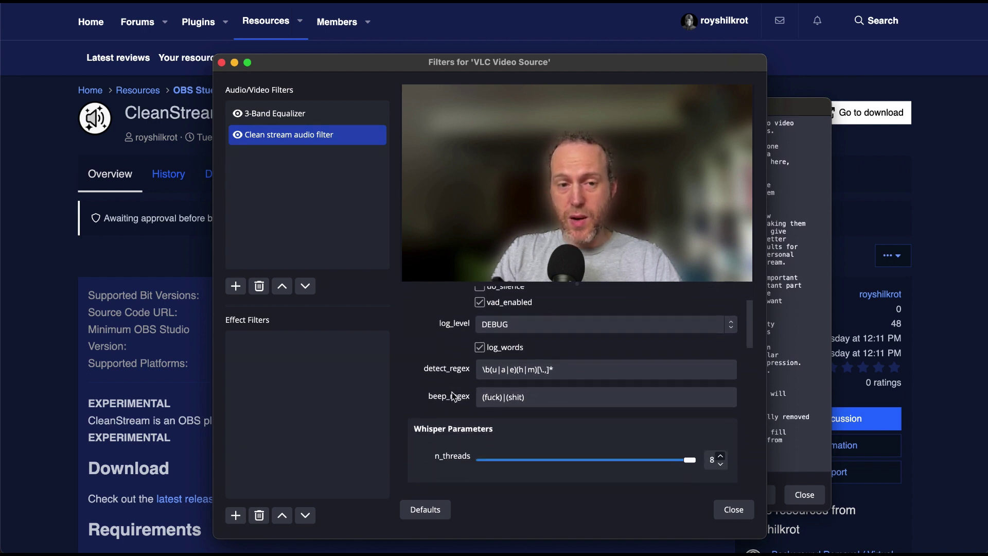
{"action": "scroll", "coordinate": [453, 395], "scroll_direction": "down", "scroll_amount": 6}
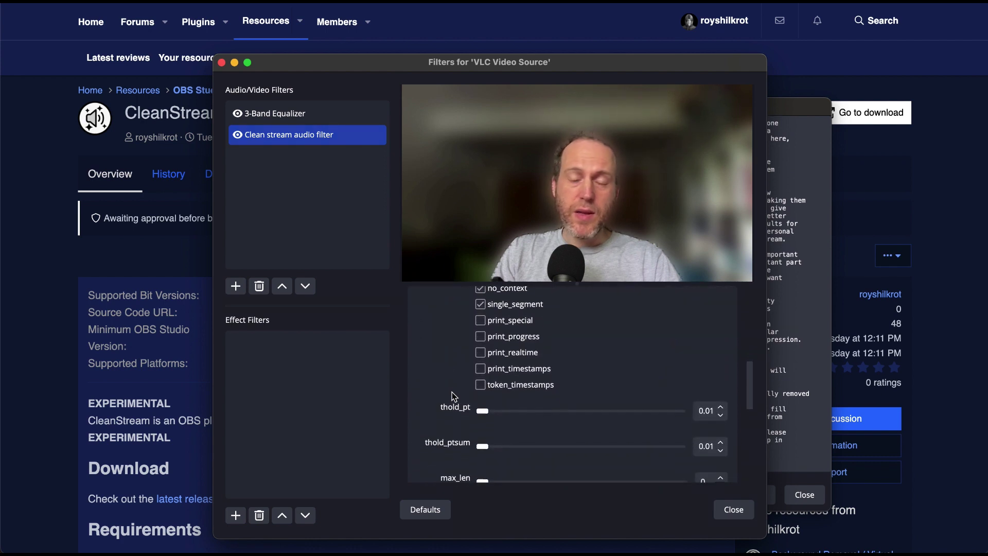
{"action": "scroll", "coordinate": [453, 395], "scroll_direction": "down", "scroll_amount": 1}
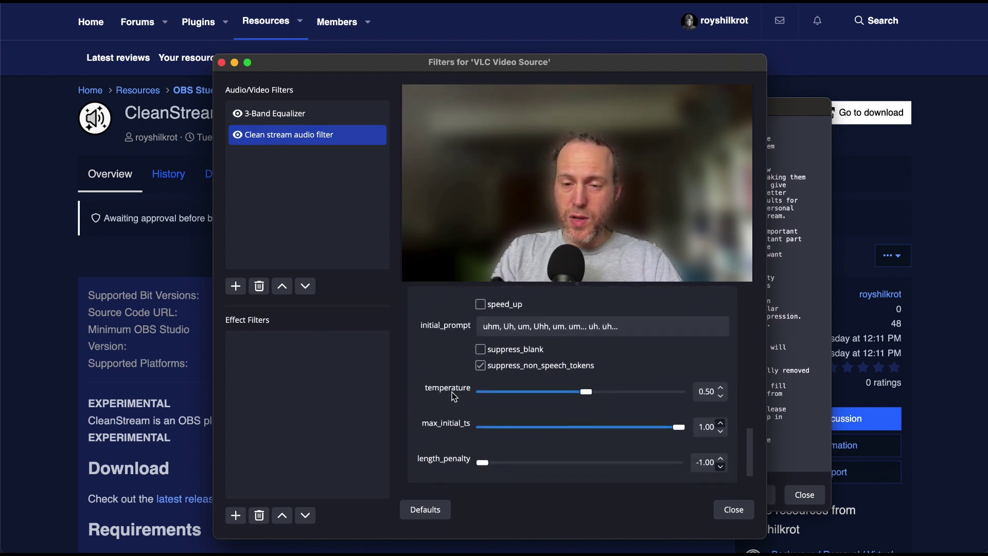
{"action": "scroll", "coordinate": [450, 394], "scroll_direction": "up", "scroll_amount": 15}
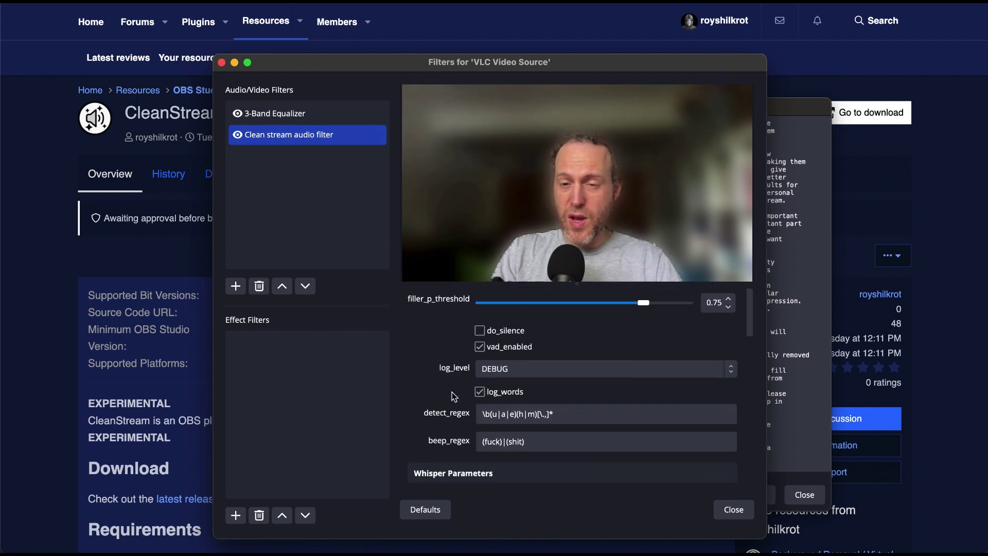
{"action": "left_click", "coordinate": [731, 510]}
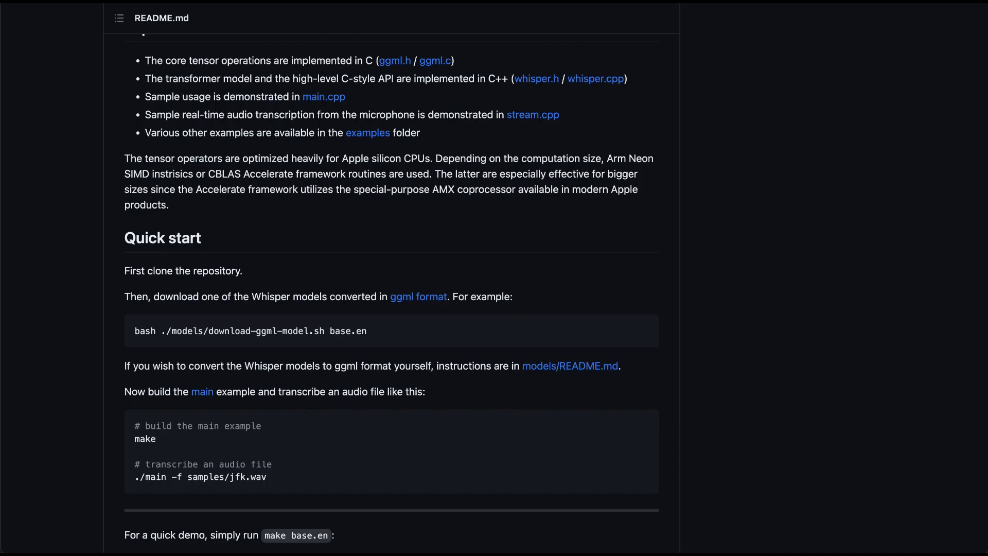
- Scroll up to the top of the whisper.cpp README, then switch windows
{"action": "scroll", "coordinate": [549, 257], "scroll_direction": "up", "scroll_amount": 20}
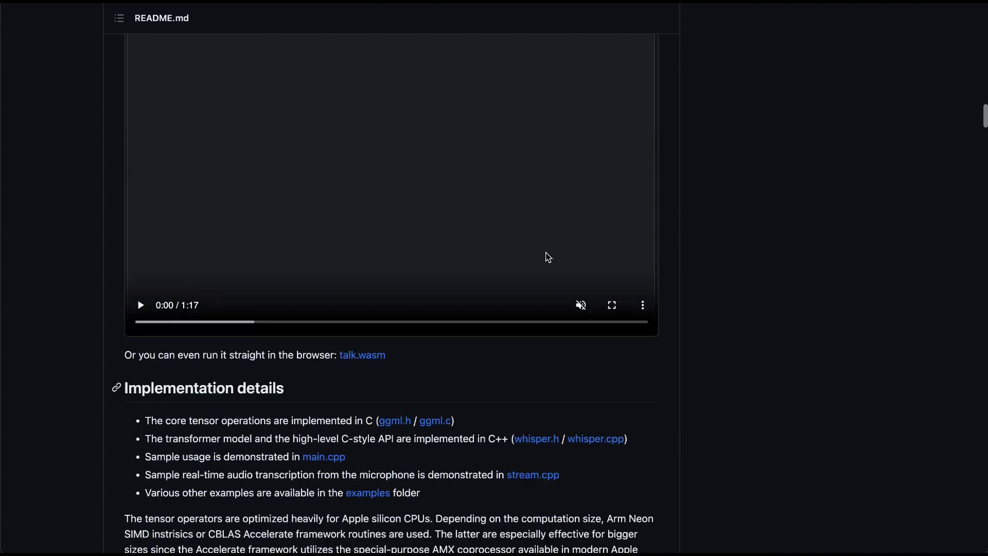
{"action": "scroll", "coordinate": [548, 258], "scroll_direction": "up", "scroll_amount": 15}
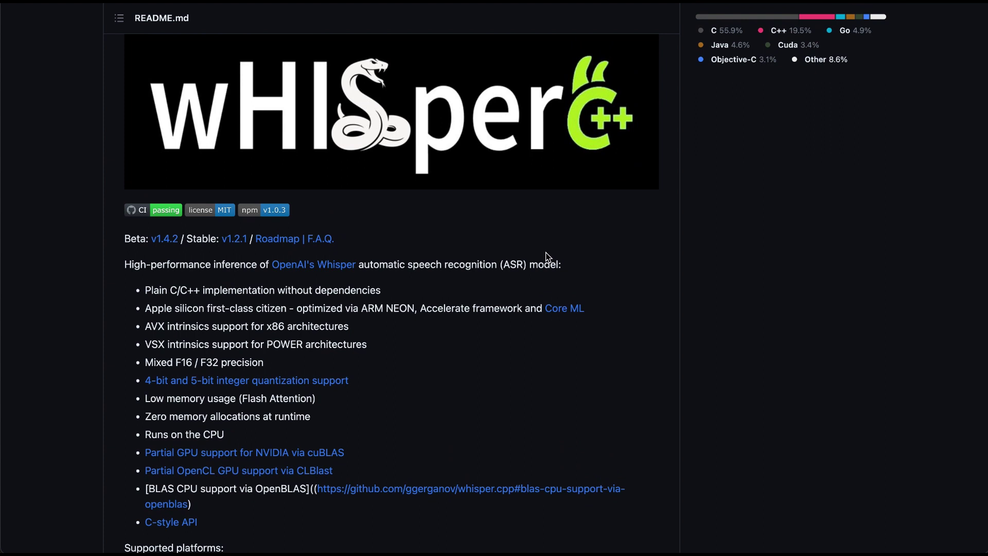
{"action": "scroll", "coordinate": [548, 257], "scroll_direction": "up", "scroll_amount": 5}
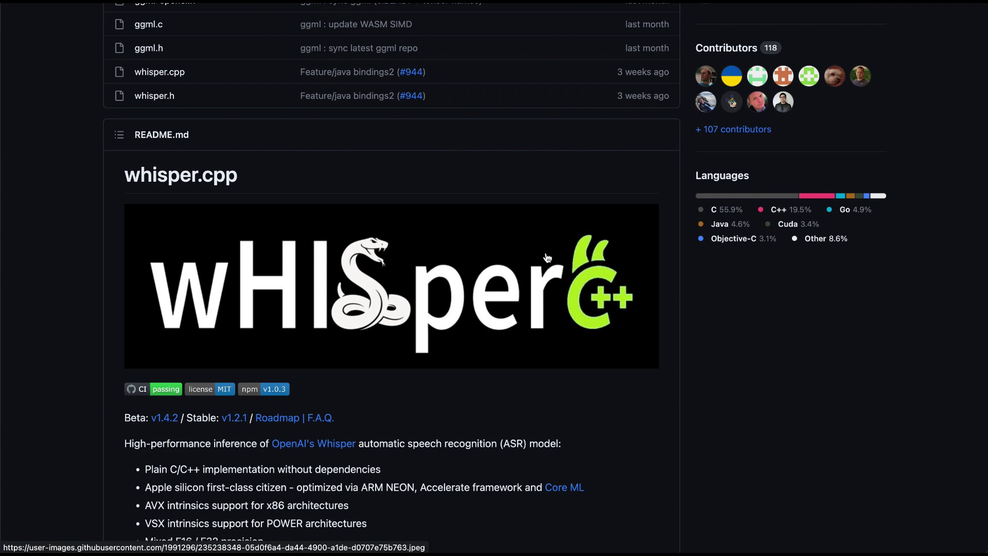
{"action": "scroll", "coordinate": [677, 269], "scroll_direction": "down", "scroll_amount": 3}
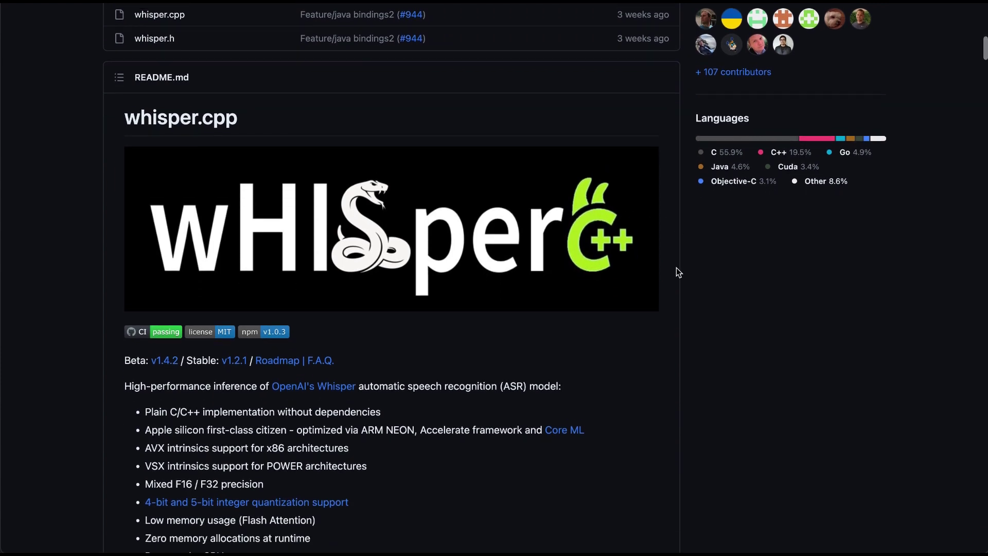
{"action": "key", "text": "super+Tab"}
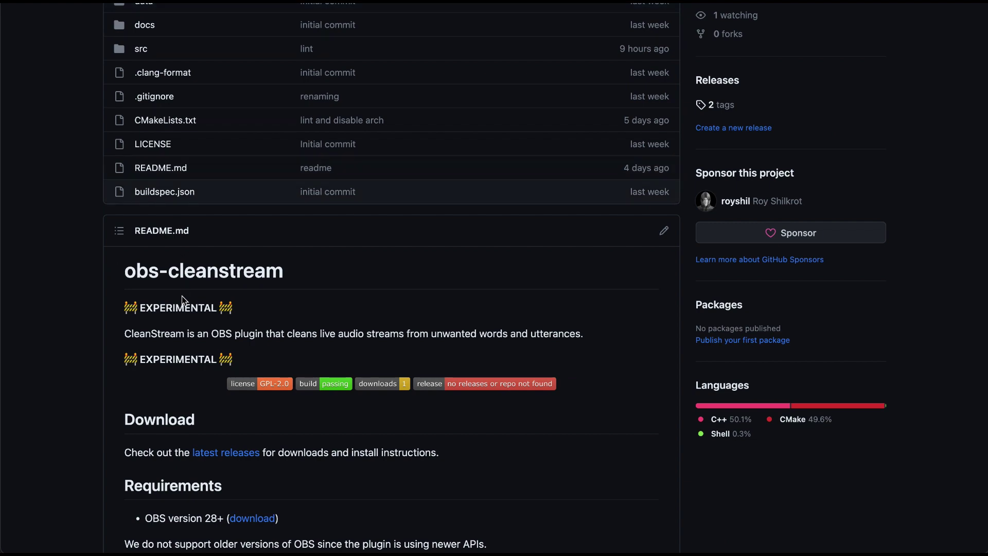
- Scroll the obs-cleanstream README down to its Requirements and Introduction sections
{"action": "scroll", "coordinate": [181, 295], "scroll_direction": "down", "scroll_amount": 4}
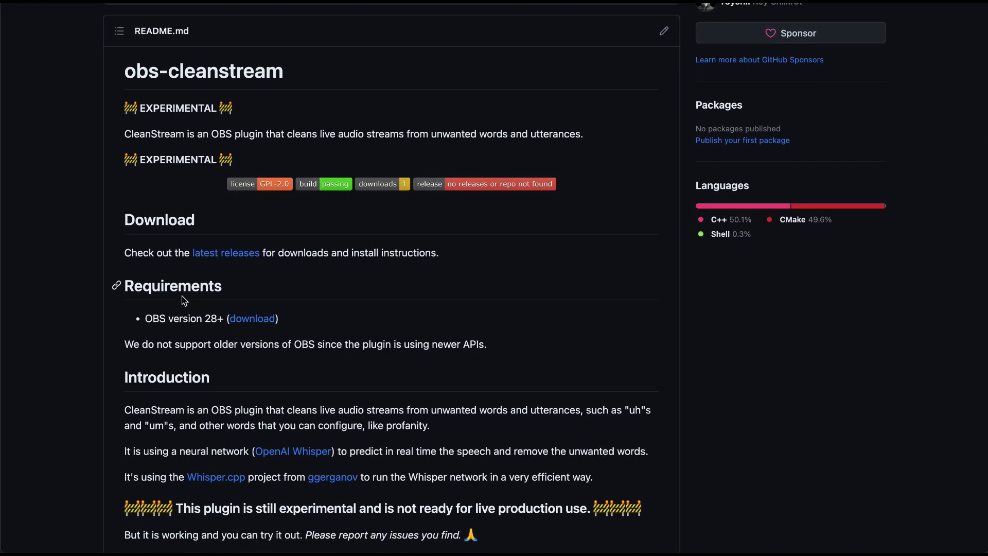